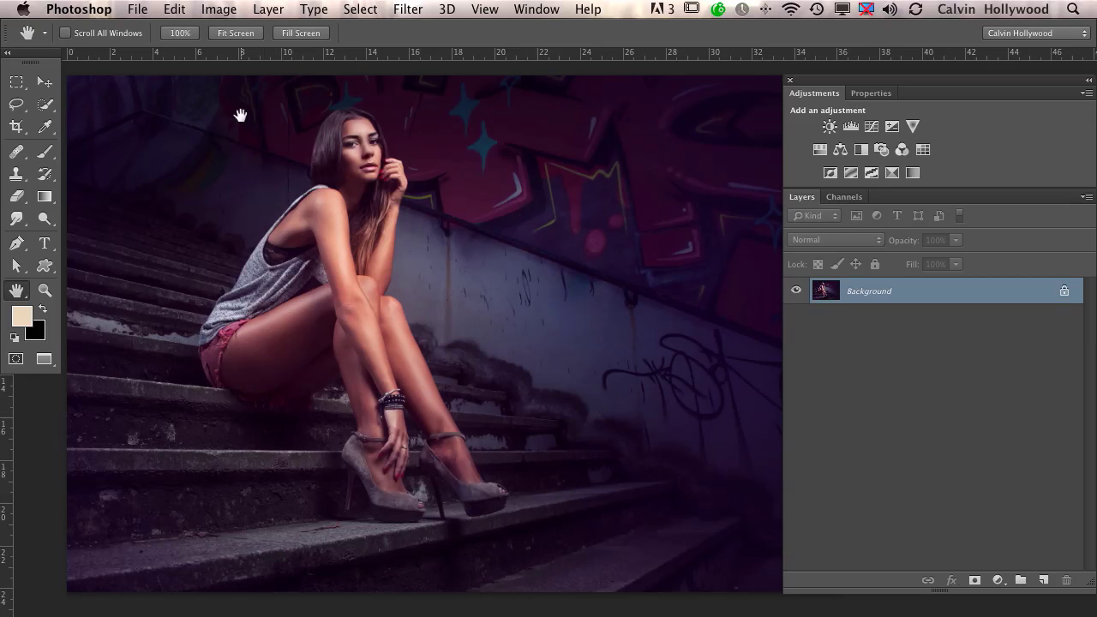
Step: In Image Size, enter a width of 900 px so the height becomes 600 px
left_click(215, 9)
mouse_move(268, 9)
mouse_move(219, 9)
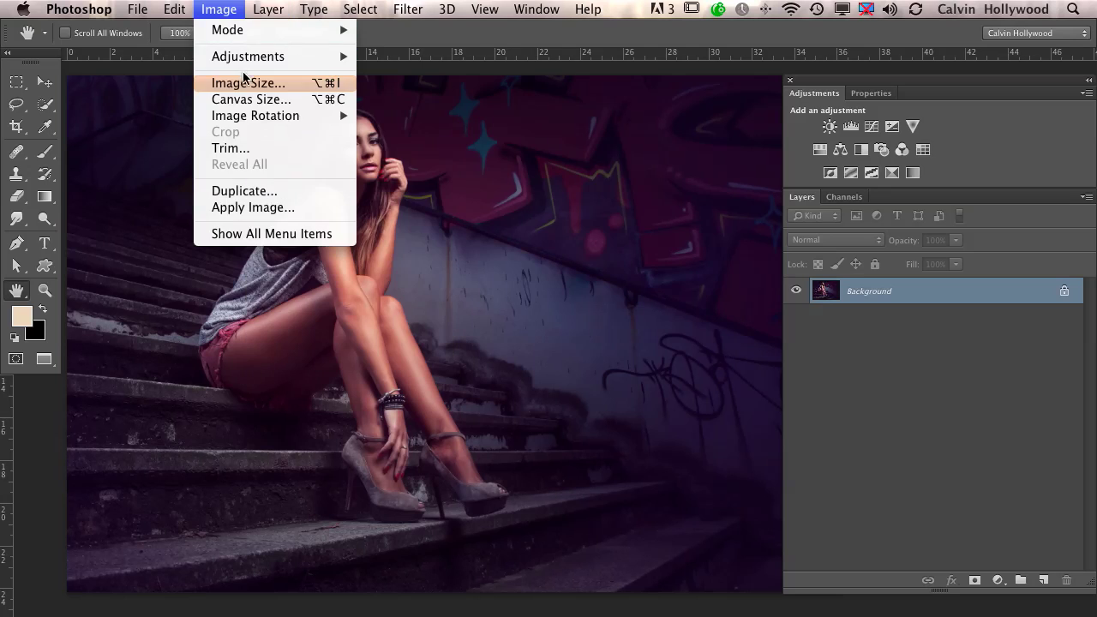
left_click(248, 81)
left_click_drag(742, 51, 762, 40)
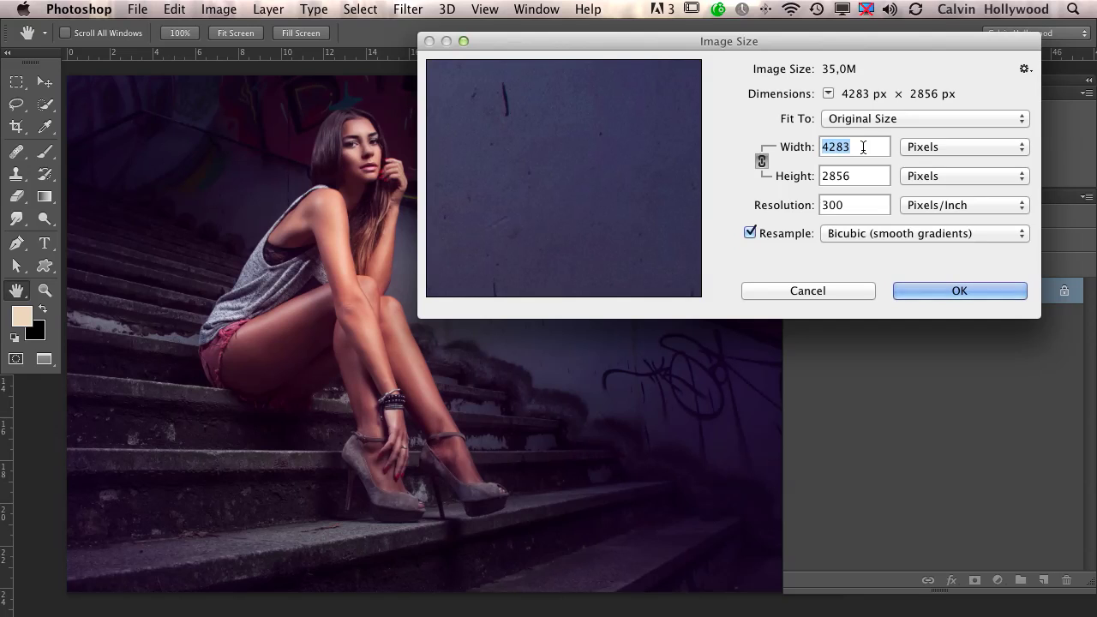
type("900")
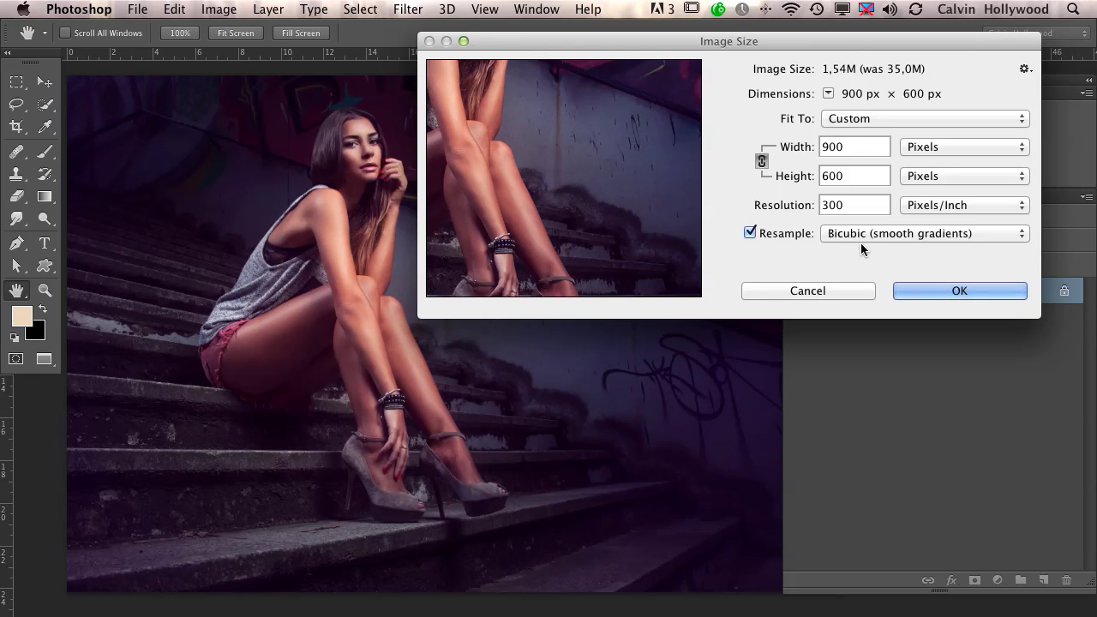
left_click(852, 237)
left_click(851, 140)
left_click(865, 239)
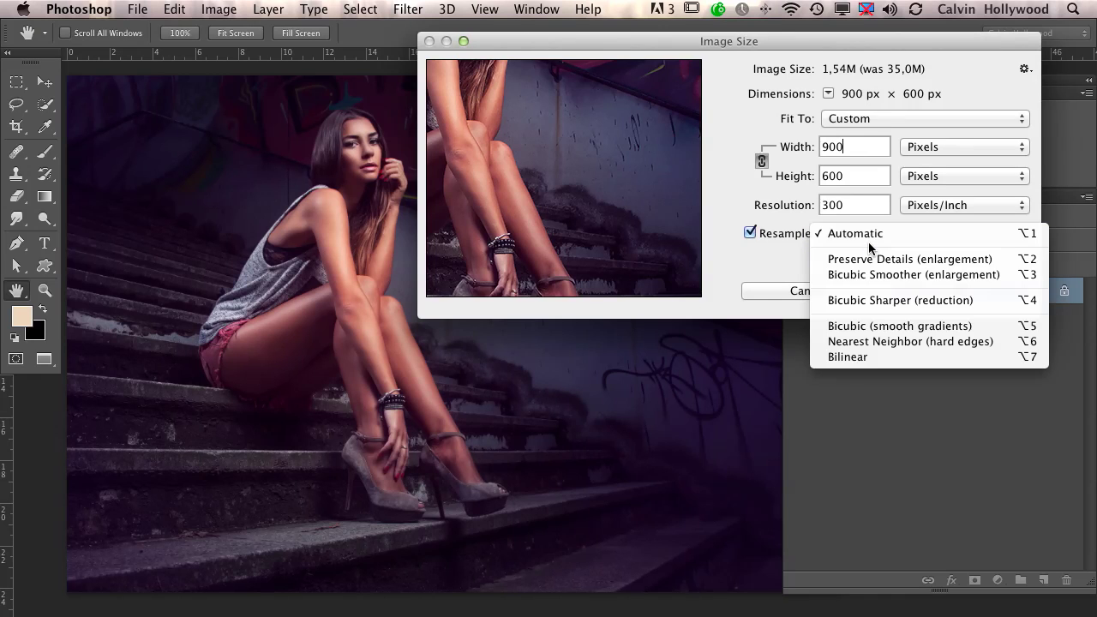
left_click(869, 293)
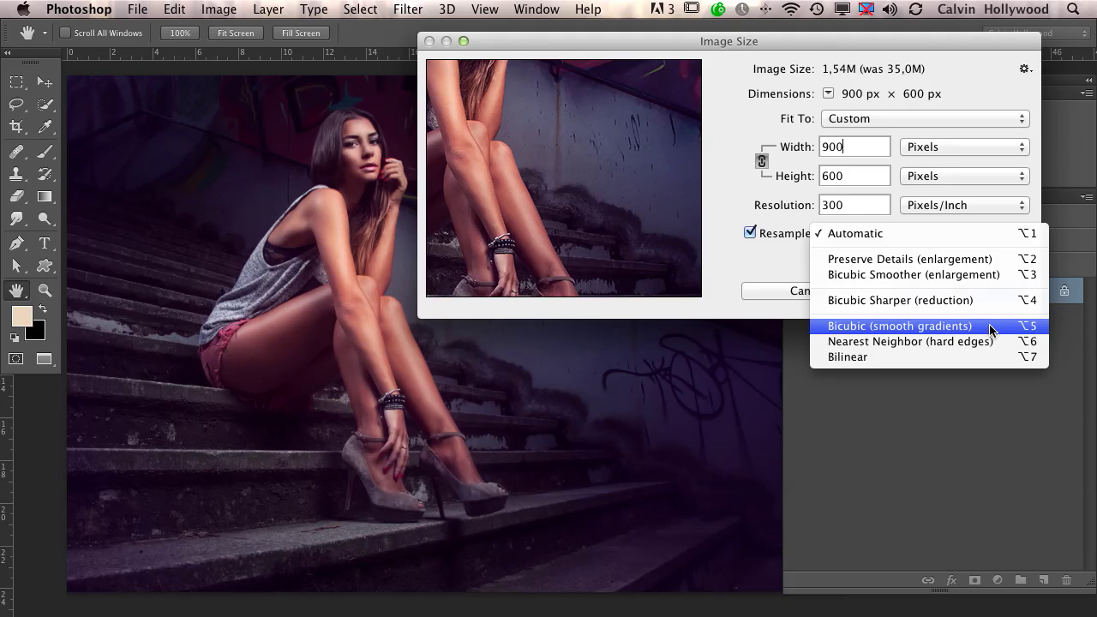
left_click(927, 333)
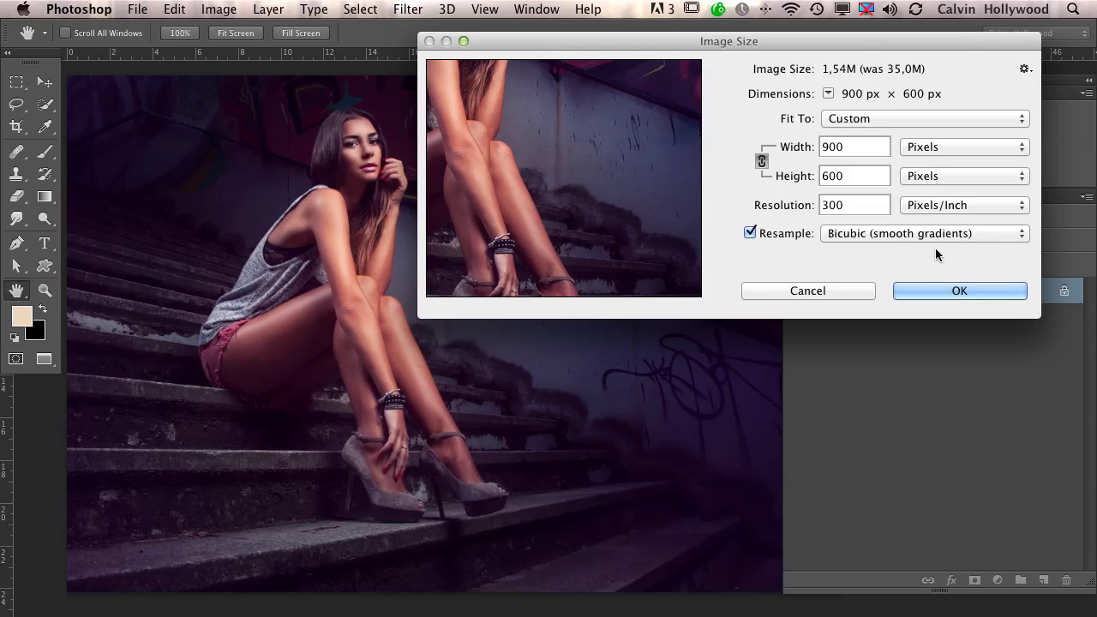
Step: Apply the 900 × 600 px resize and zoom in on the model's knee
left_click(945, 289)
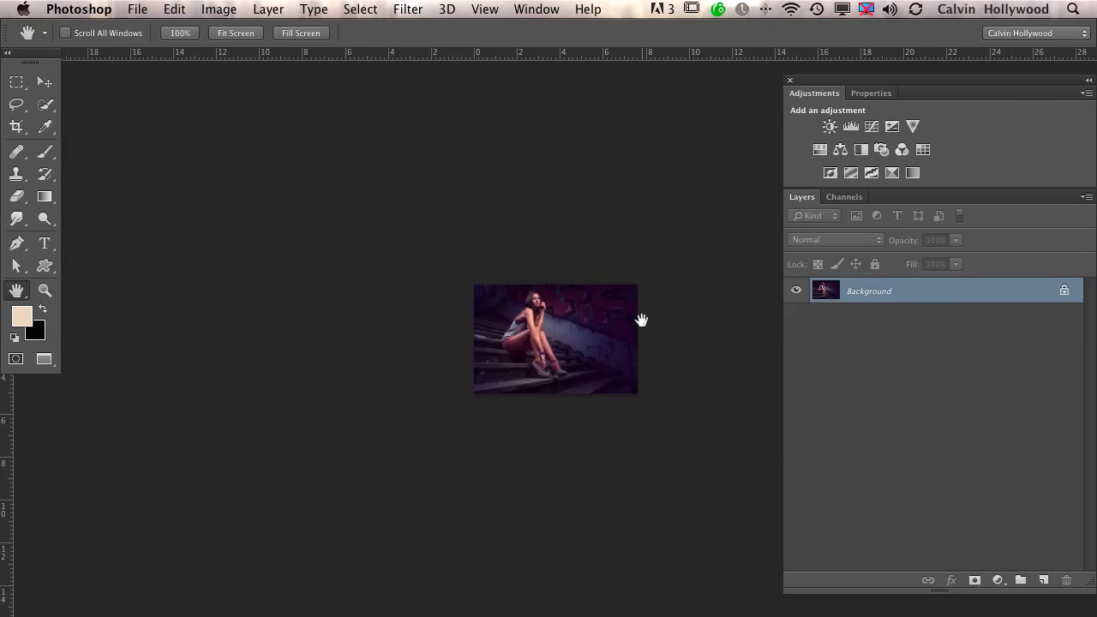
left_click(45, 290)
left_click(586, 320)
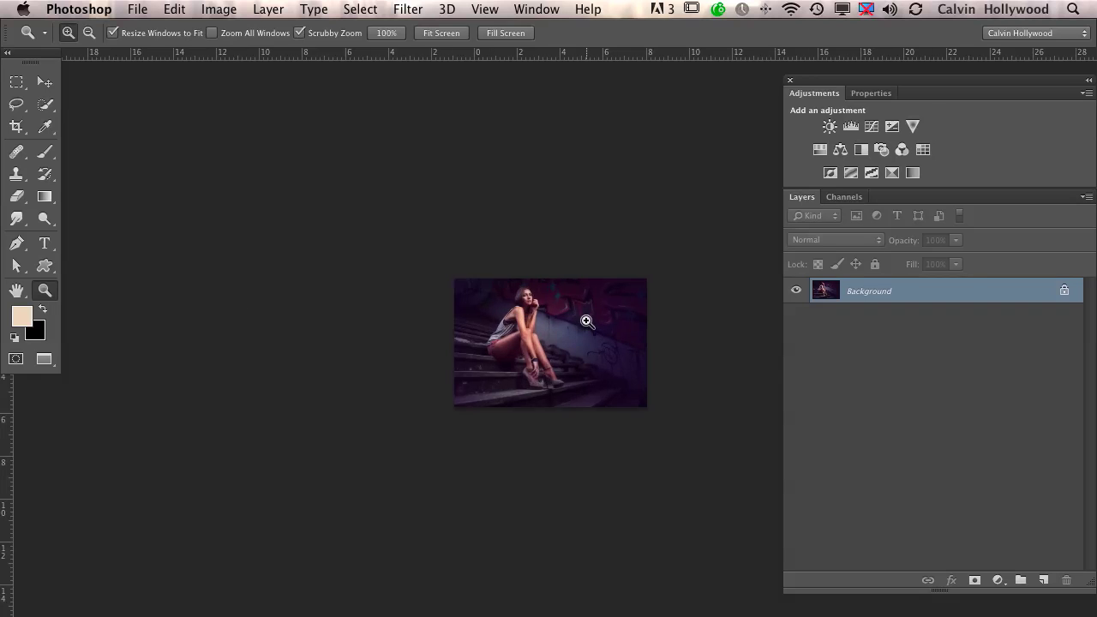
left_click_drag(586, 320, 517, 303)
left_click_drag(391, 372, 411, 386)
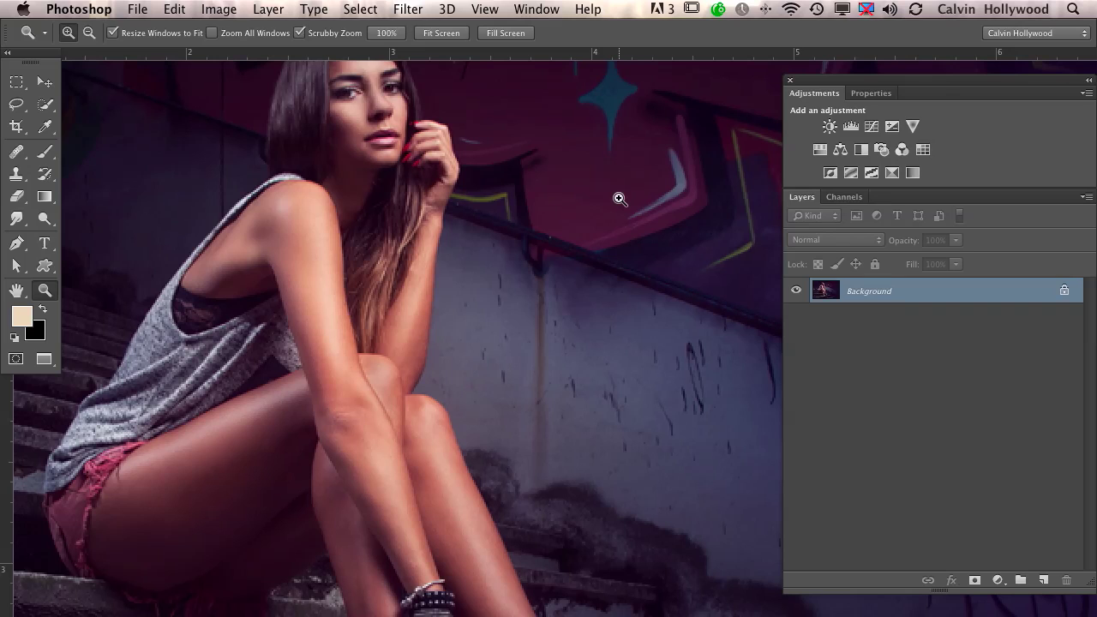
Step: Recheck Image Size to confirm Bicubic (smooth gradients) resampling, then cancel without changes
left_click(221, 9)
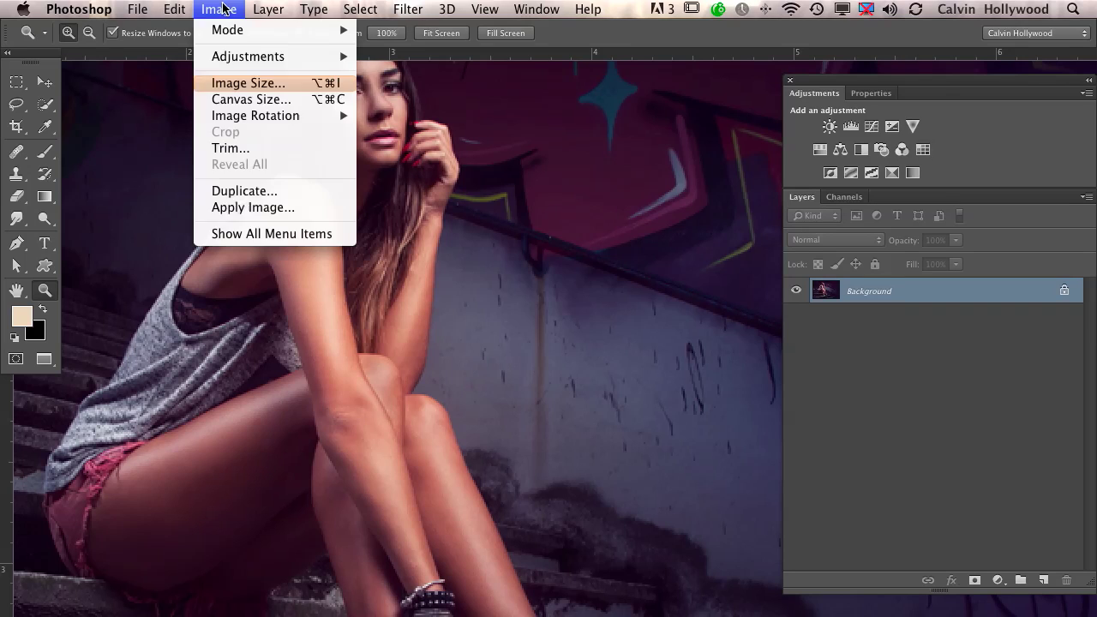
left_click(248, 84)
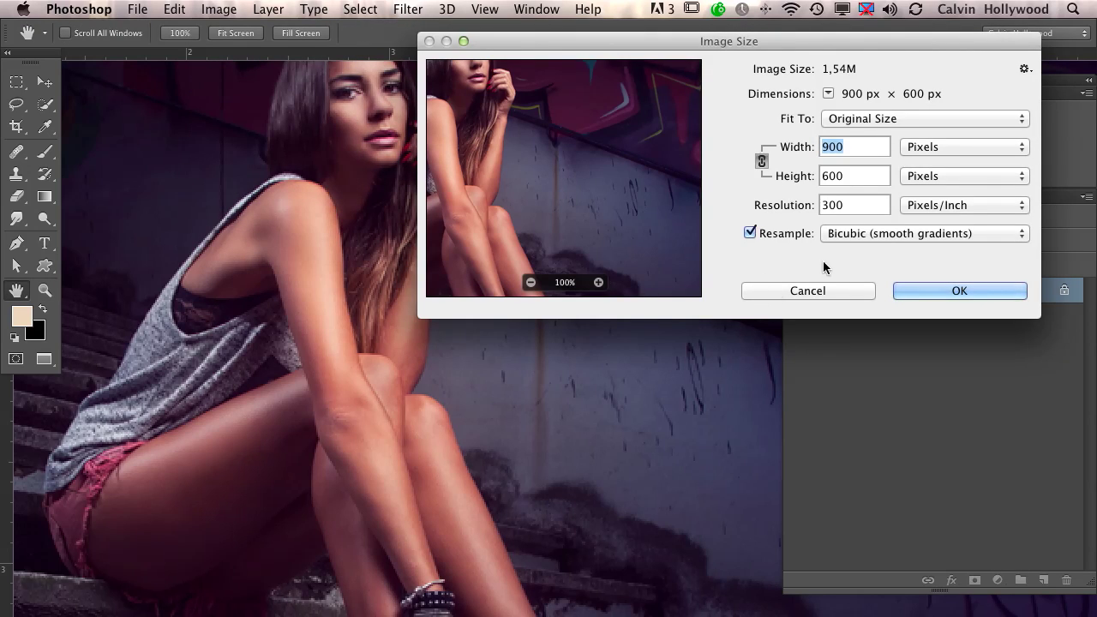
left_click(880, 238)
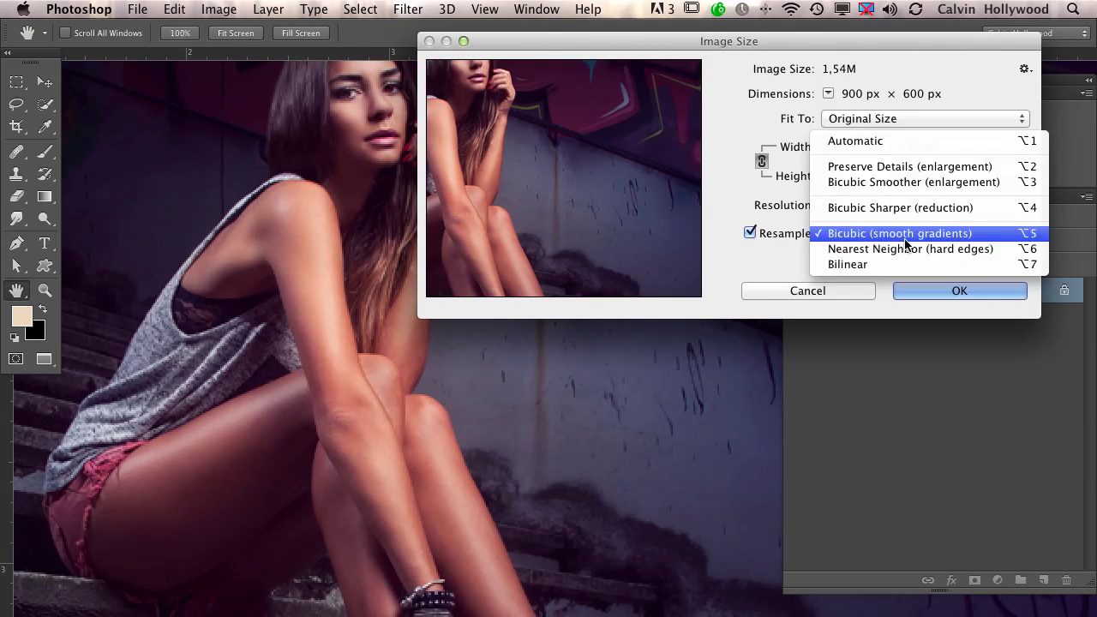
left_click(814, 291)
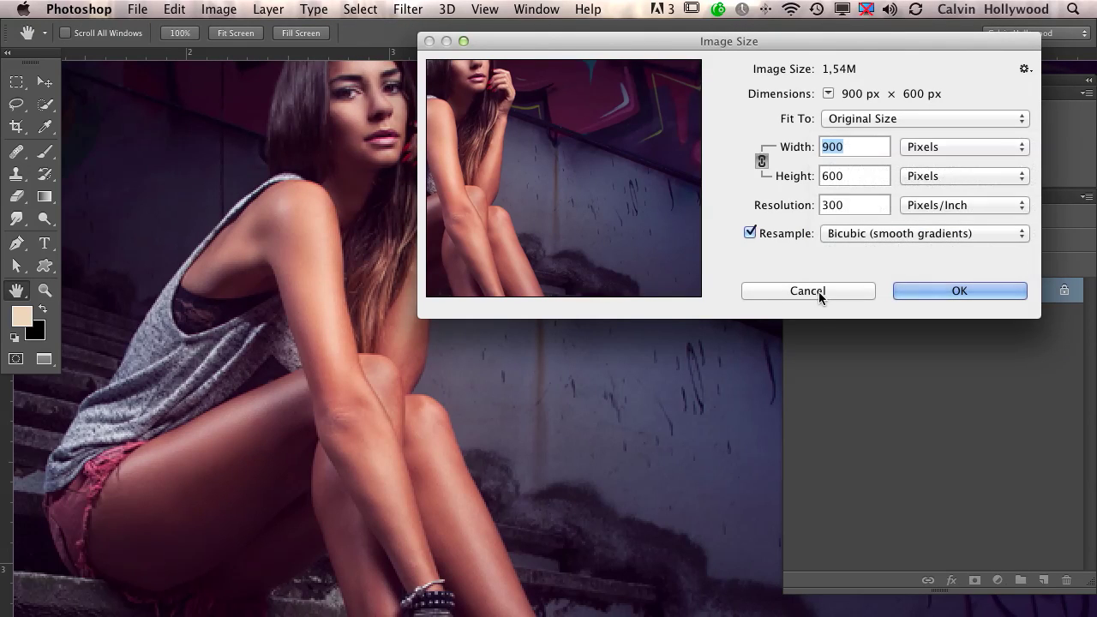
left_click(819, 292)
Step: Set General Preferences' Image Interpolation to Bicubic (best for smooth gradients) and save it
key("z")
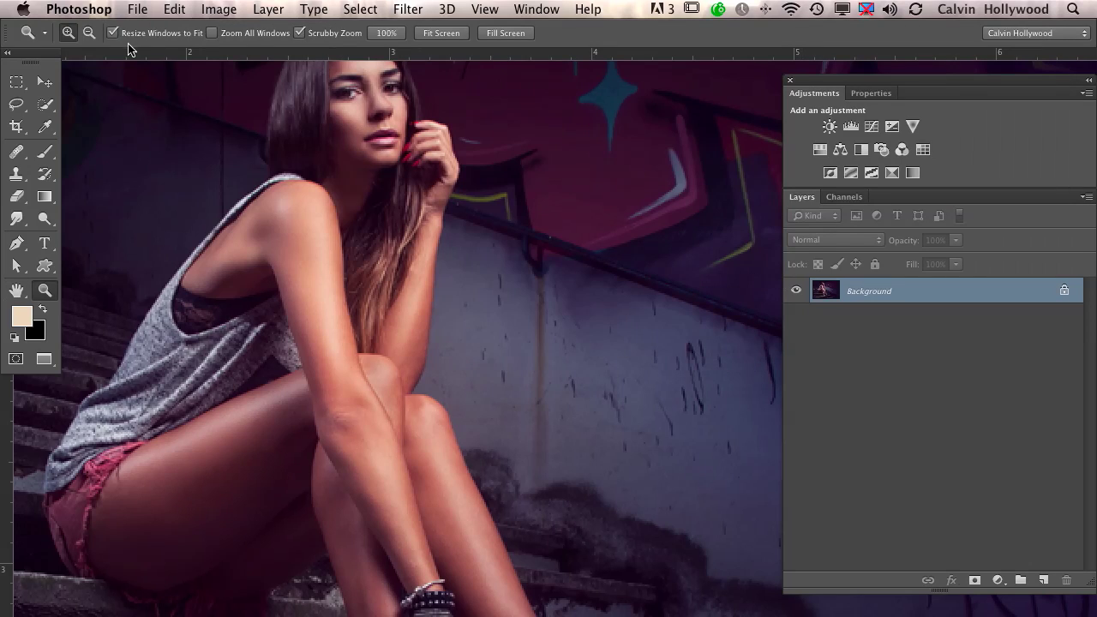
left_click(72, 12)
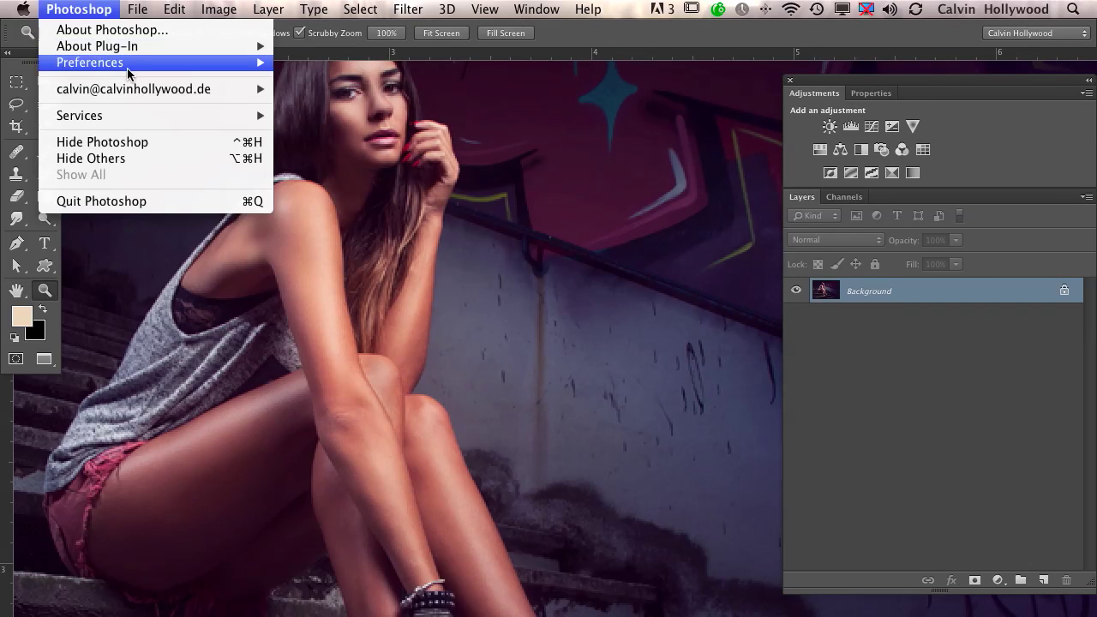
mouse_move(233, 66)
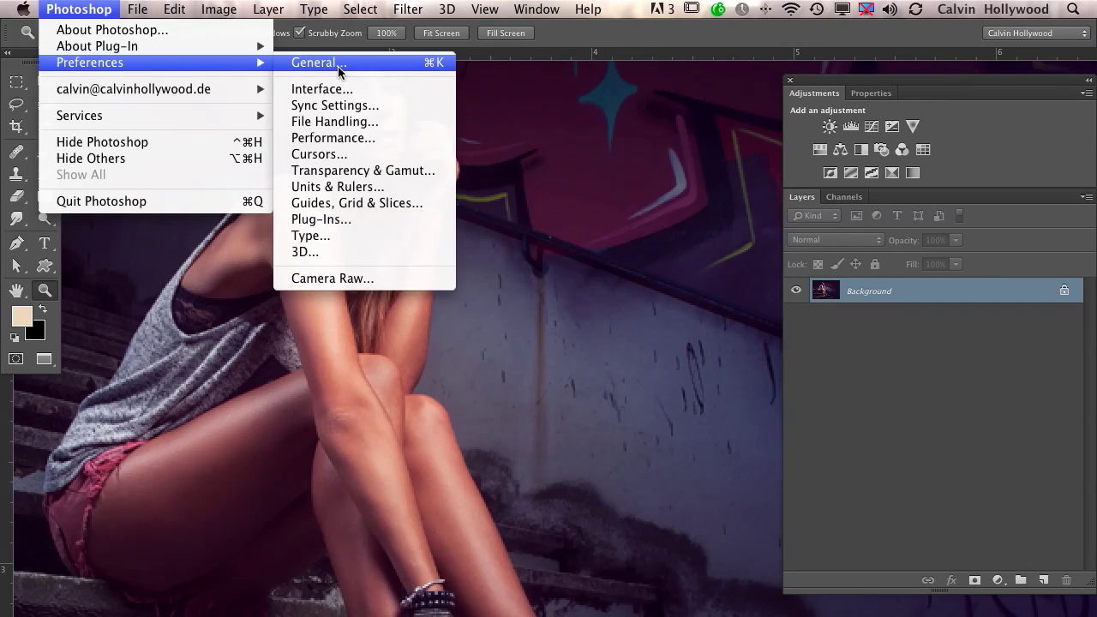
left_click(317, 61)
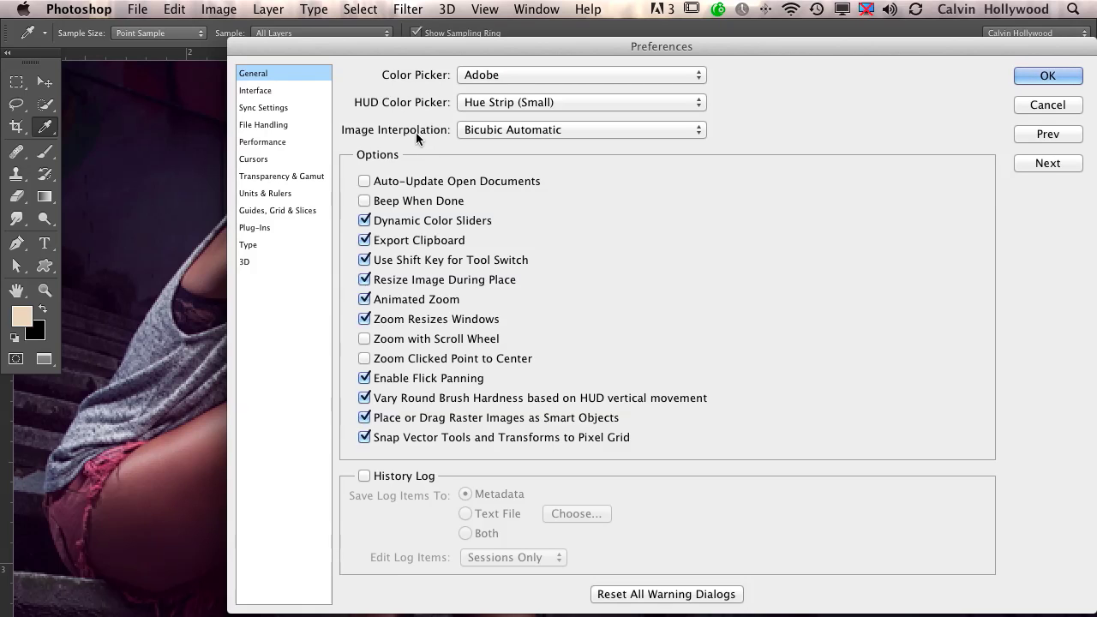
left_click(571, 132)
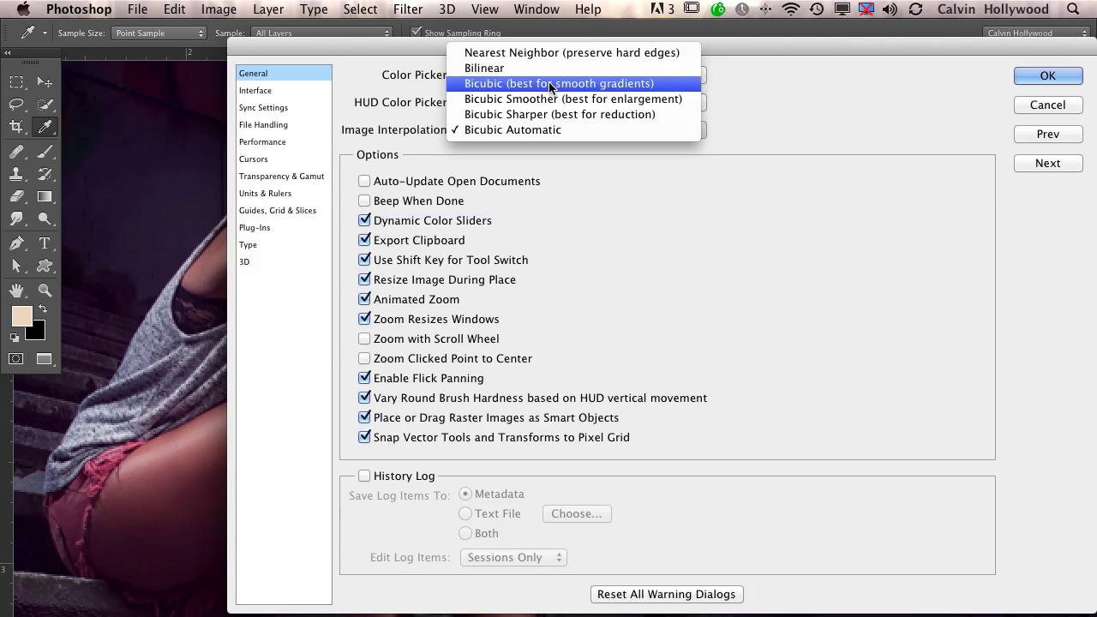
left_click(613, 83)
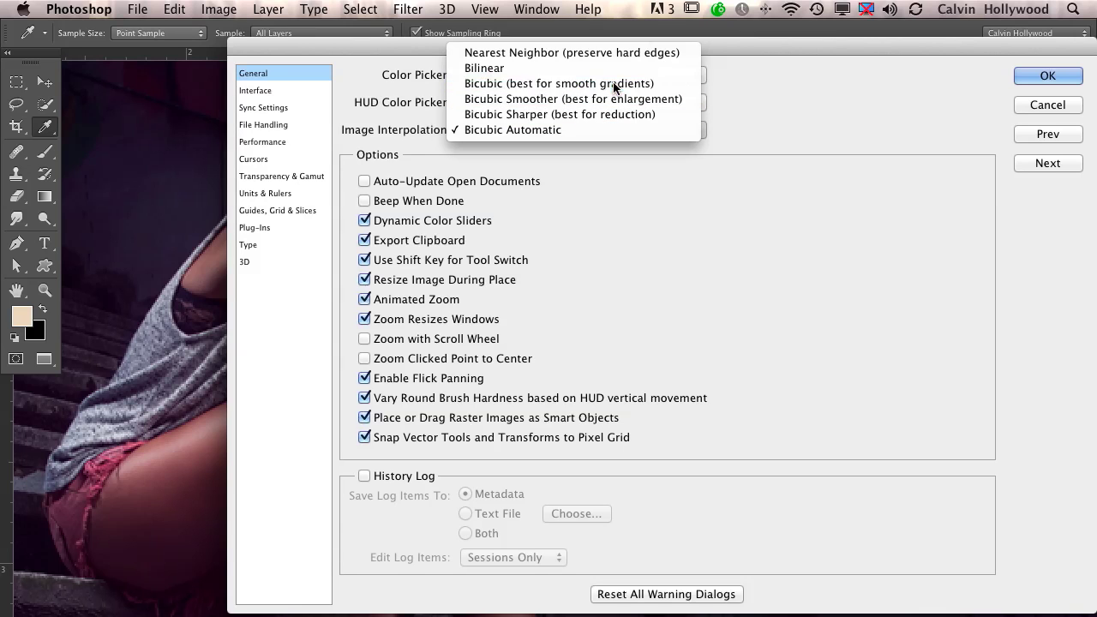
left_click(1048, 74)
key("z")
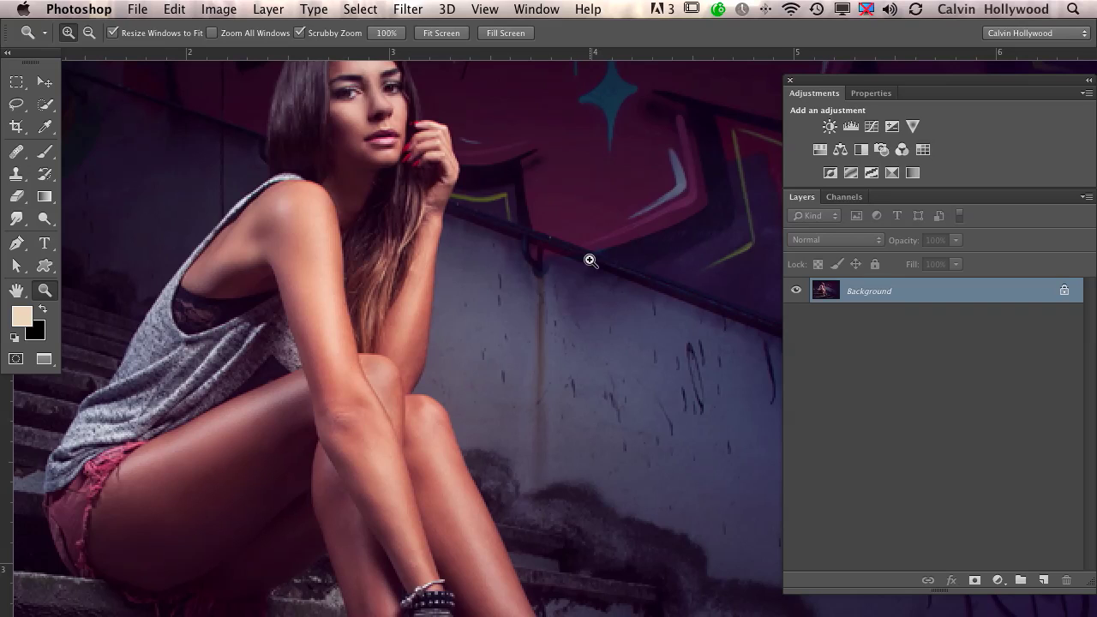
Step: Set Unsharp Mask to Radius 0,2 px with the Amount at about 234%
left_click(408, 10)
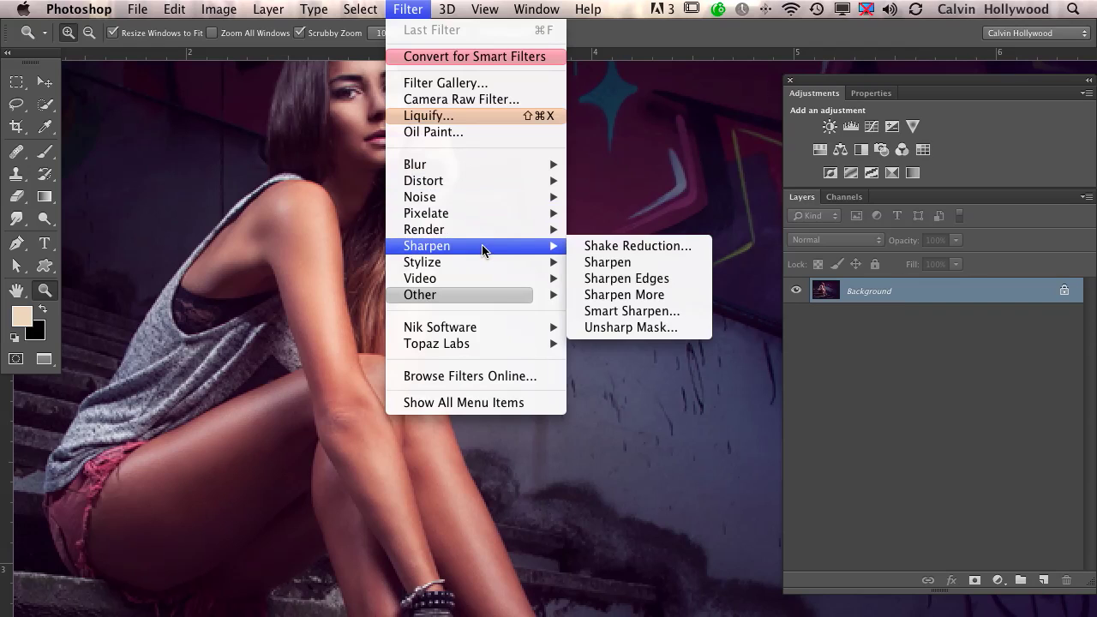
left_click(677, 329)
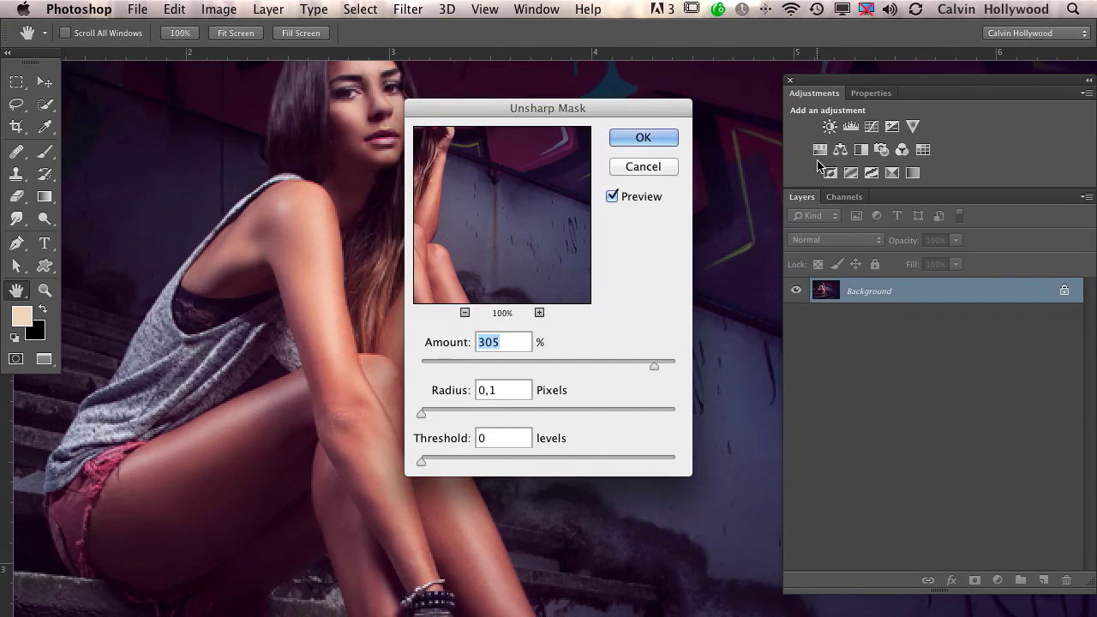
left_click_drag(624, 110, 834, 74)
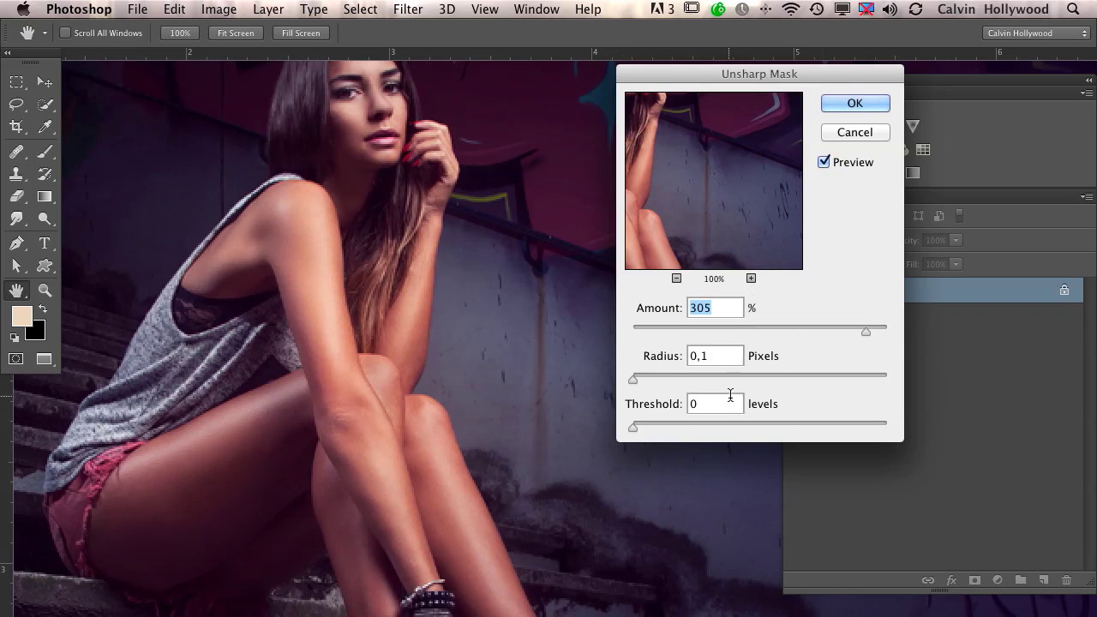
left_click(711, 354)
type("0,2")
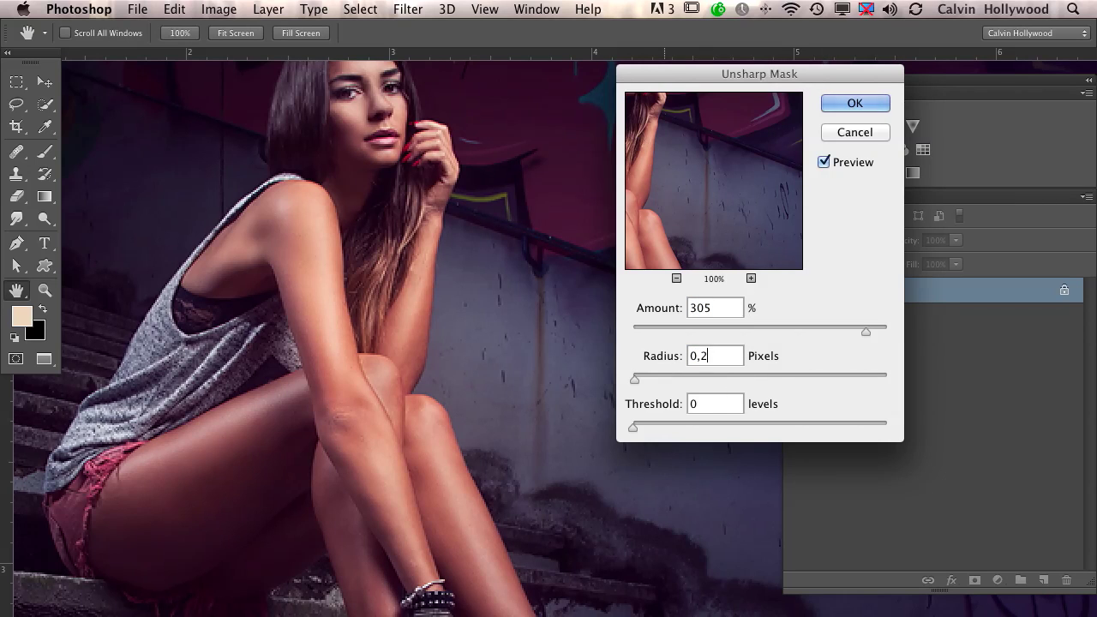
left_click_drag(866, 329, 842, 330)
mouse_move(842, 330)
left_mouse_down()
mouse_move(862, 329)
mouse_move(852, 326)
left_mouse_up()
Step: Apply the unsharp mask, then zoom out and pan to view the whole portrait
left_click(834, 108)
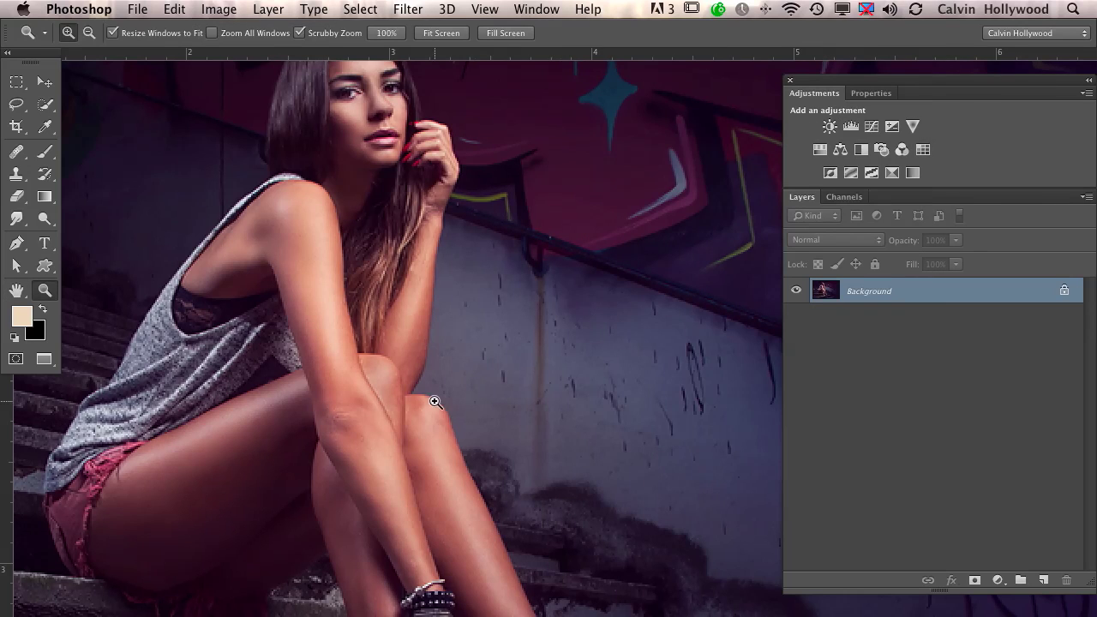
key("z")
key("super+minus")
left_click_drag(404, 399, 446, 347)
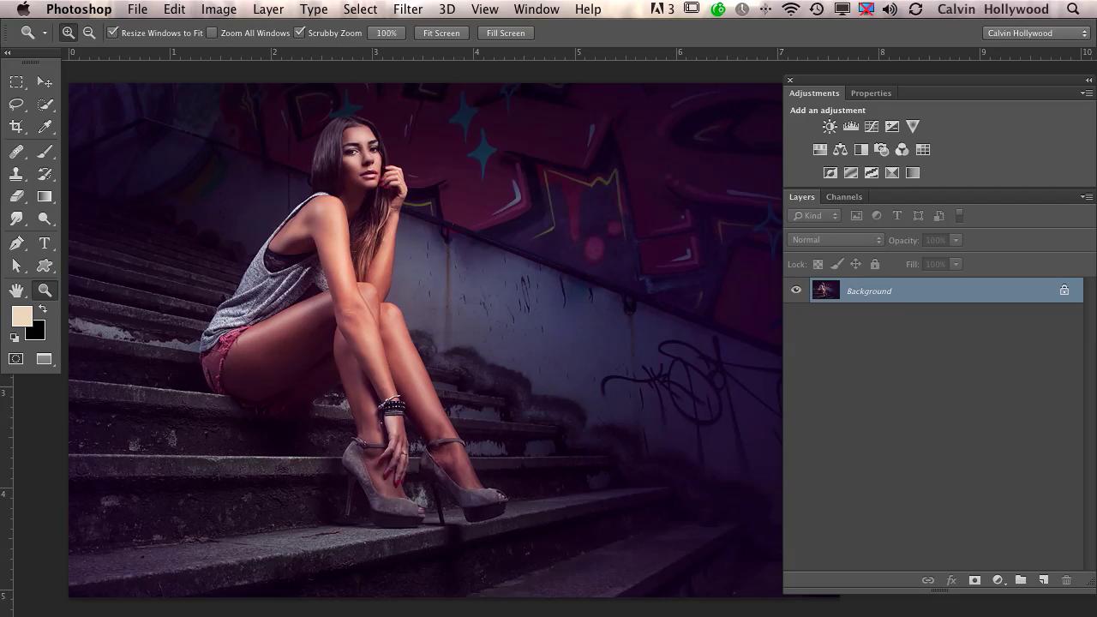
Step: Set Save As to PNG format in the Schreibtisch folder, then close the dialog
left_click(139, 10)
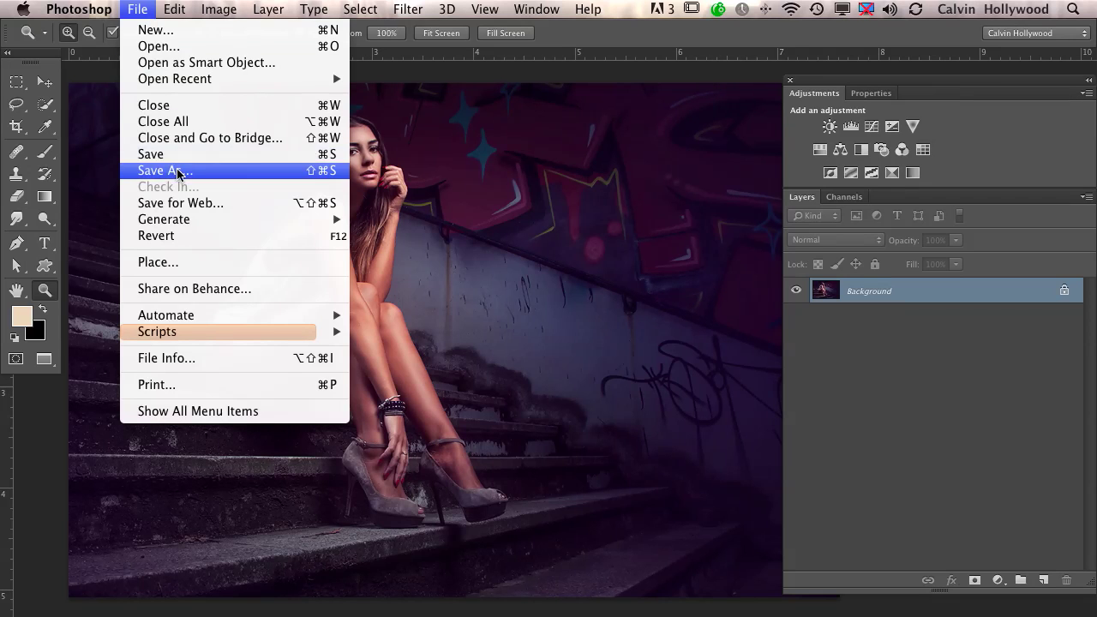
left_click(635, 271)
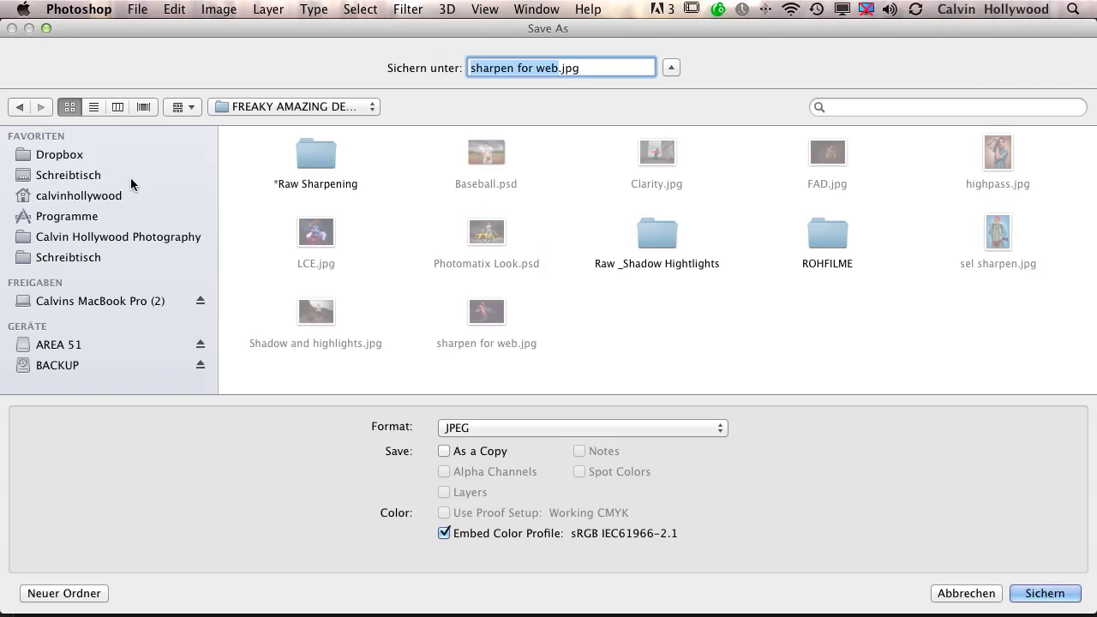
left_click(120, 175)
left_click(511, 428)
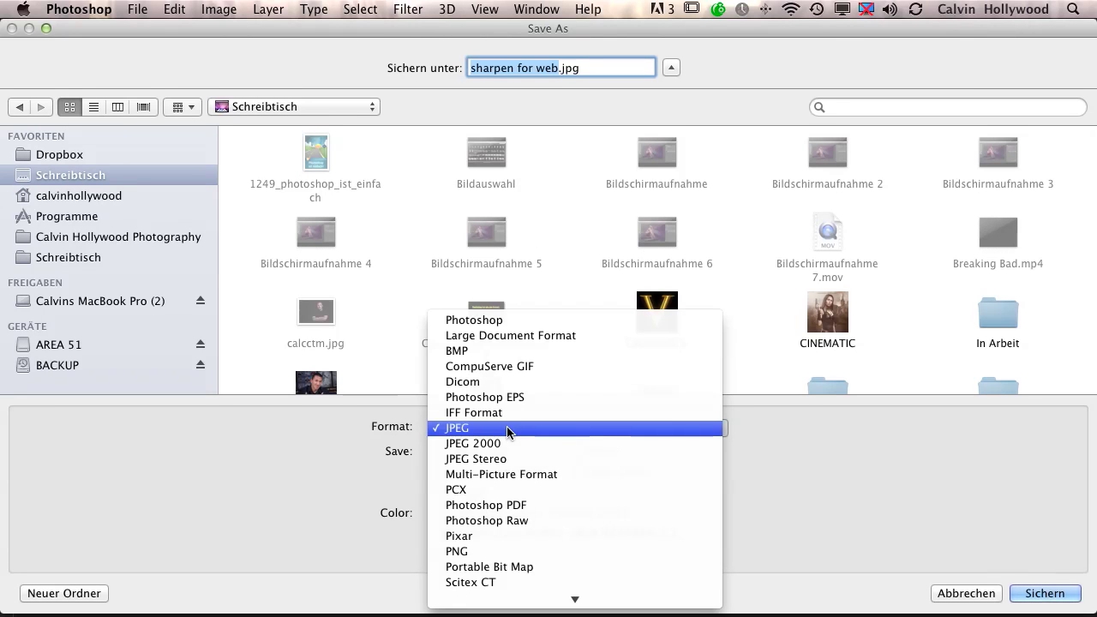
left_click(490, 549)
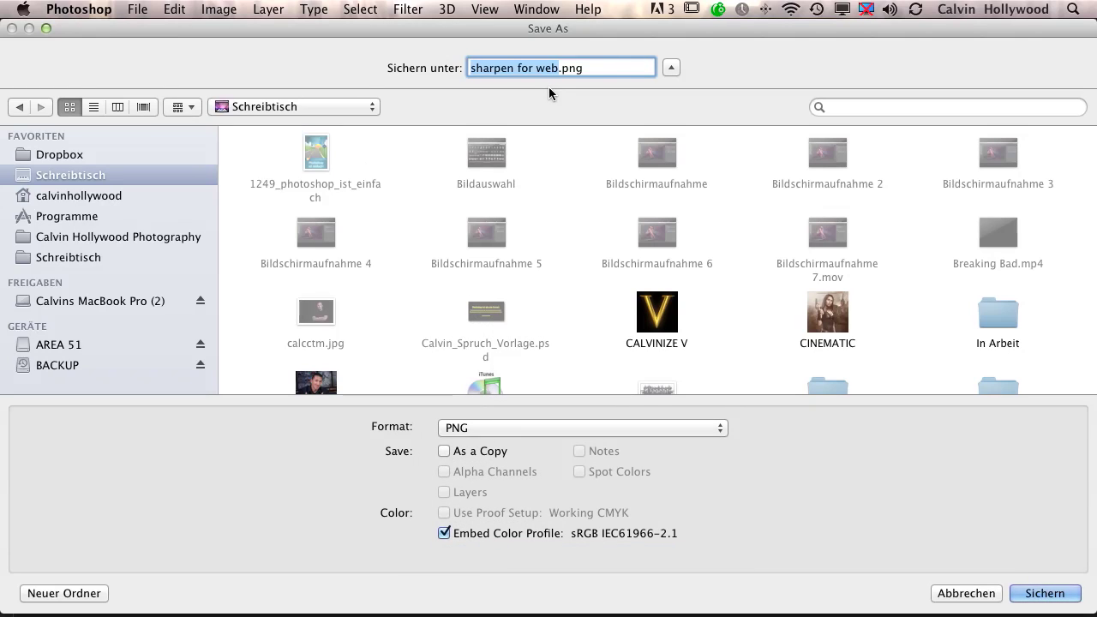
left_click(967, 591)
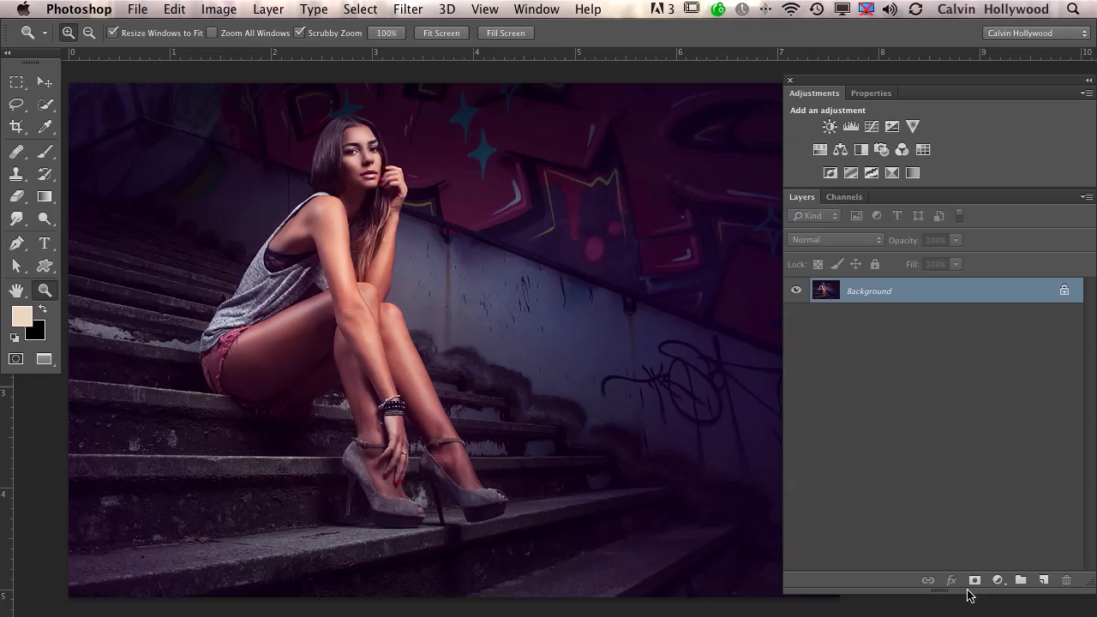